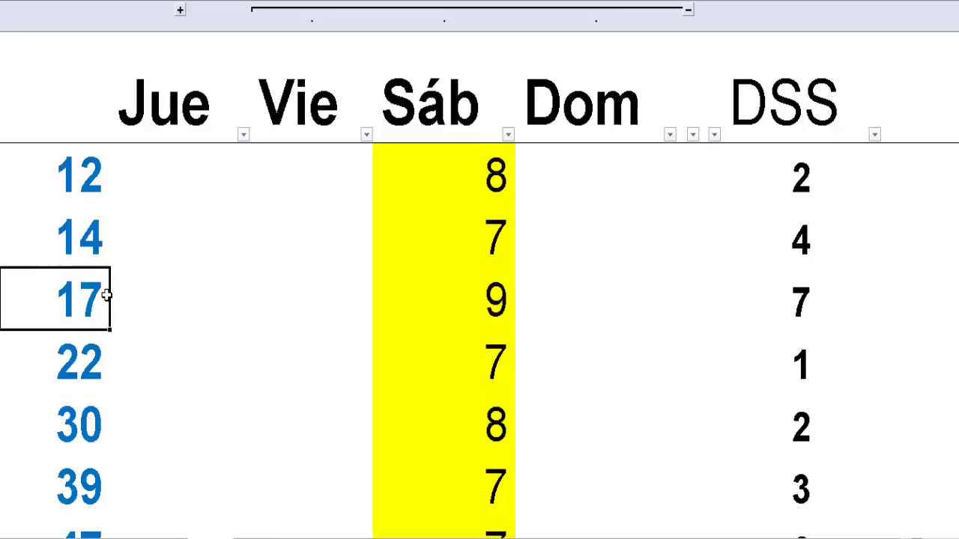
- Review the Sáb counts of the upper listed numbers, checking number 17 against its DSS value as well
{"action": "left_click", "coordinate": [466, 303]}
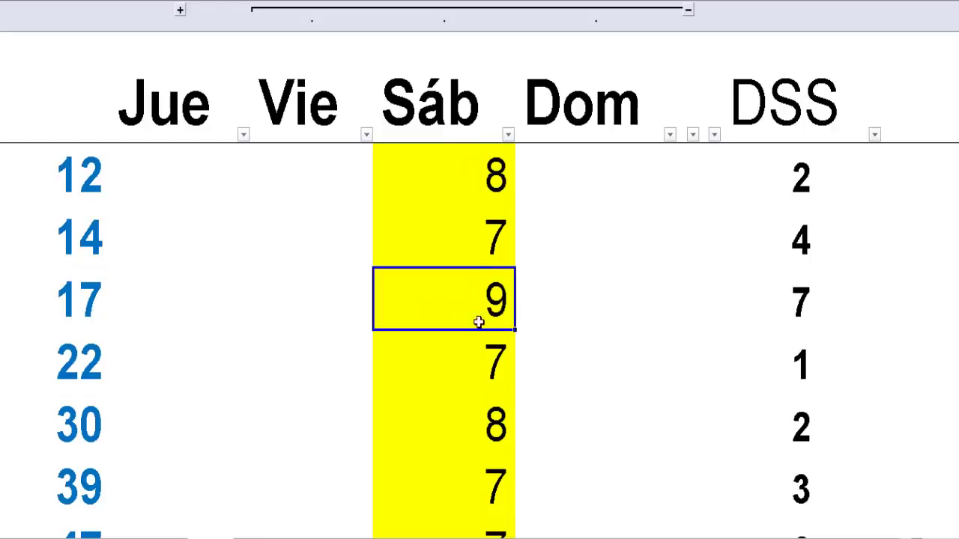
{"action": "left_click", "coordinate": [84, 309]}
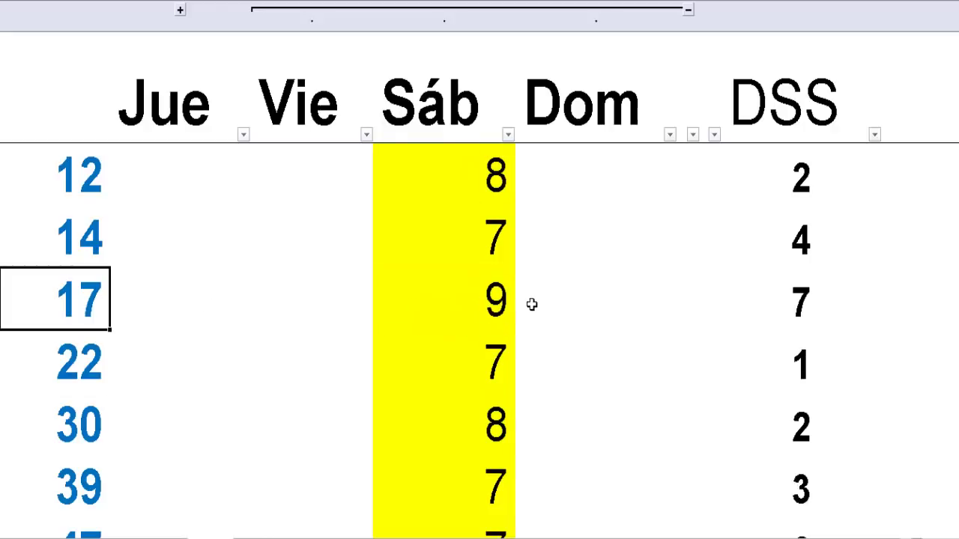
{"action": "left_click", "coordinate": [499, 306]}
{"action": "left_click", "coordinate": [814, 296]}
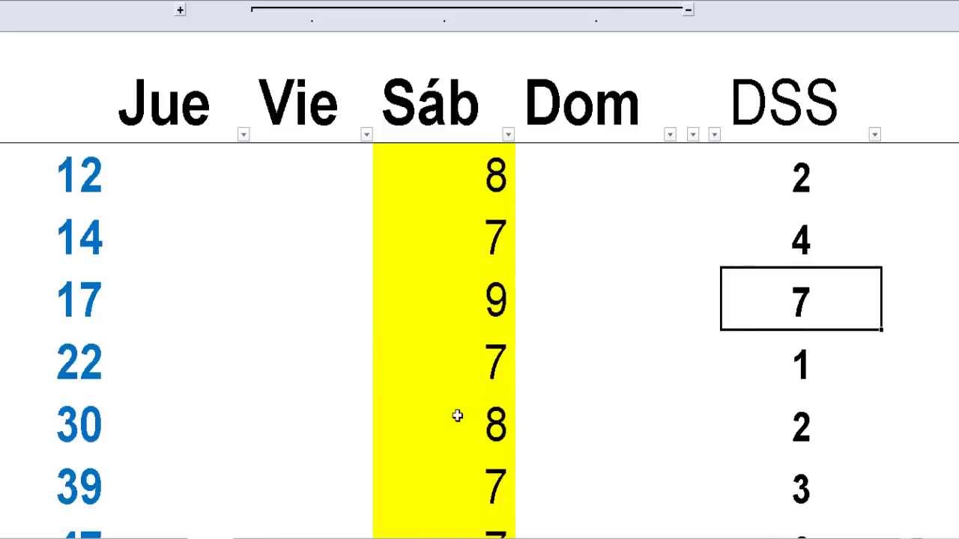
{"action": "left_click", "coordinate": [461, 446]}
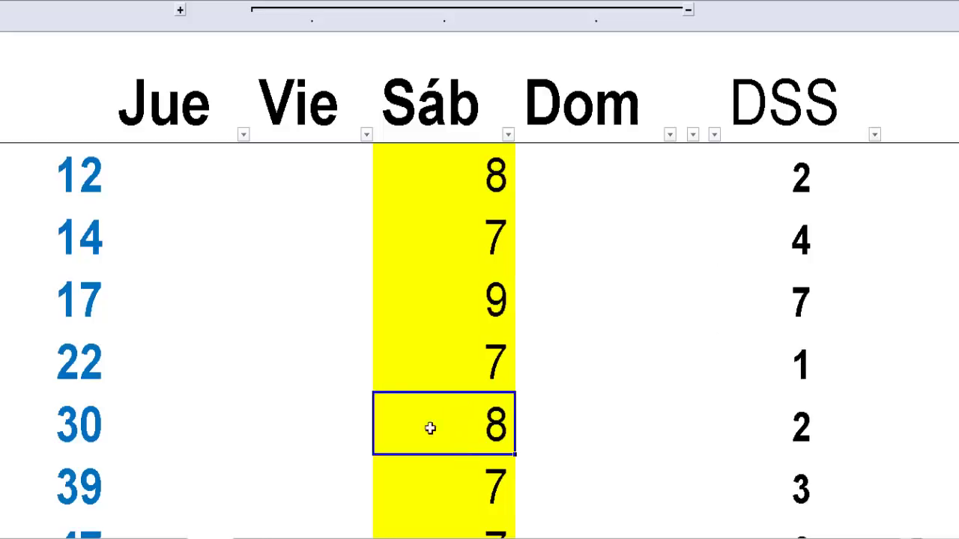
{"action": "left_click", "coordinate": [88, 257]}
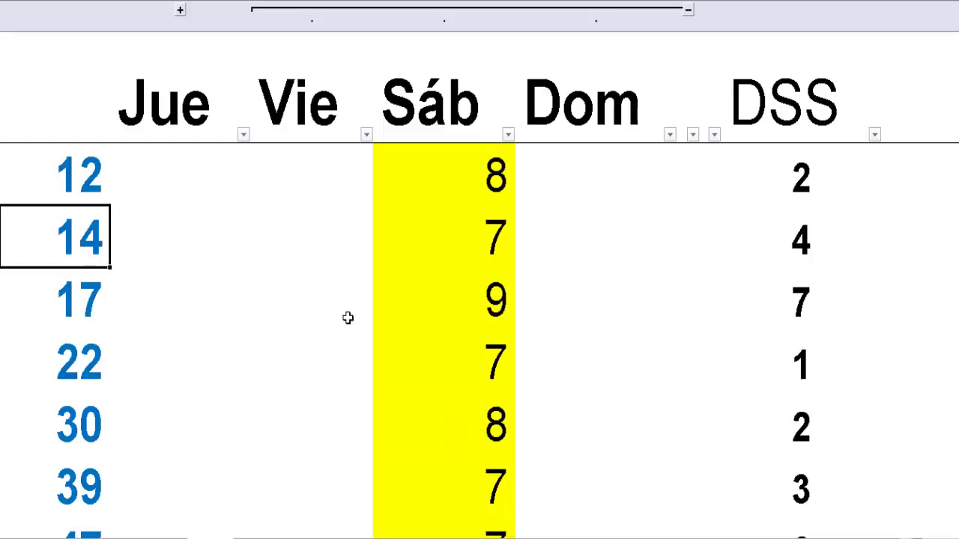
{"action": "left_click", "coordinate": [416, 280]}
{"action": "left_click", "coordinate": [438, 203]}
{"action": "left_click_drag", "start_coordinate": [434, 289], "coordinate": [443, 352]}
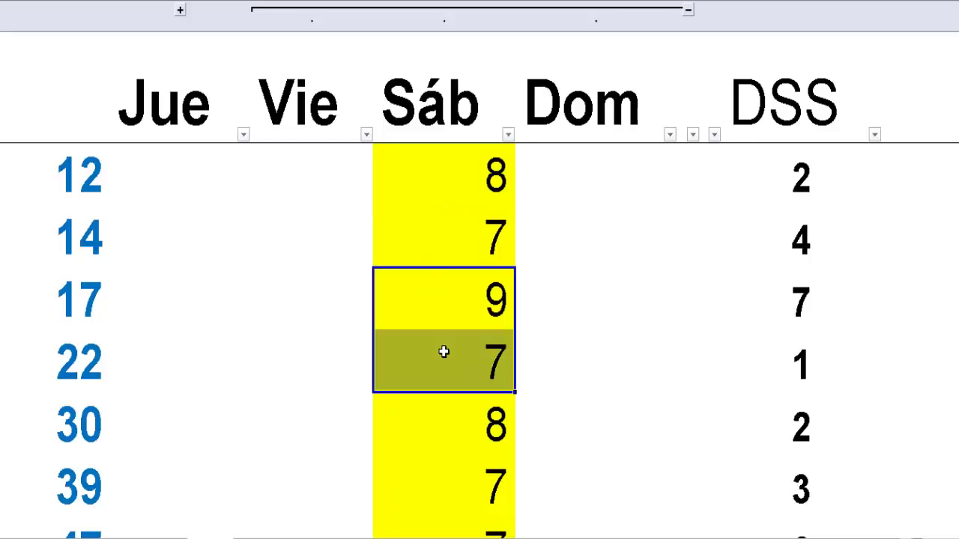
{"action": "left_click", "coordinate": [451, 307]}
{"action": "left_click", "coordinate": [460, 228]}
{"action": "left_click", "coordinate": [448, 328]}
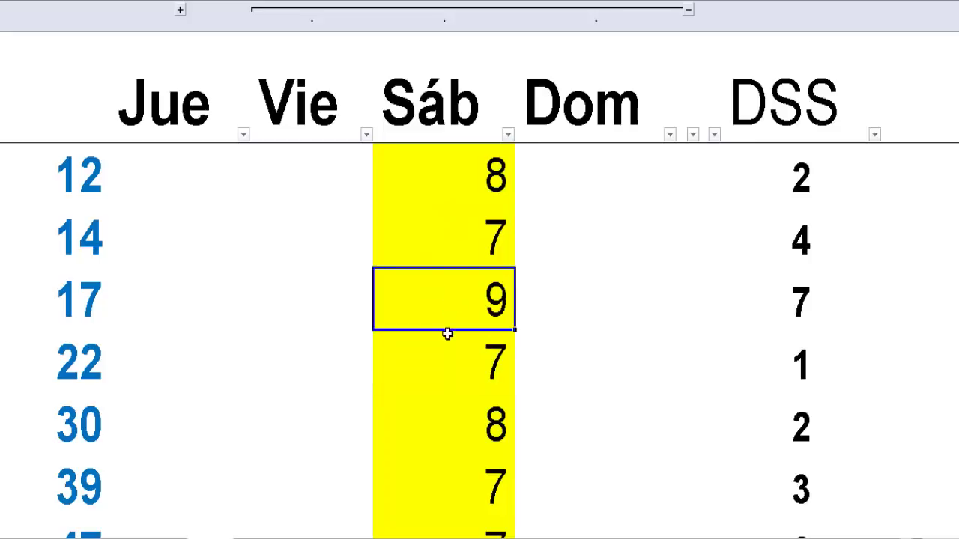
{"action": "left_click", "coordinate": [460, 472]}
- Go through the DSS values of the numbers from 12 down to 39, one row at a time
{"action": "left_click", "coordinate": [801, 257]}
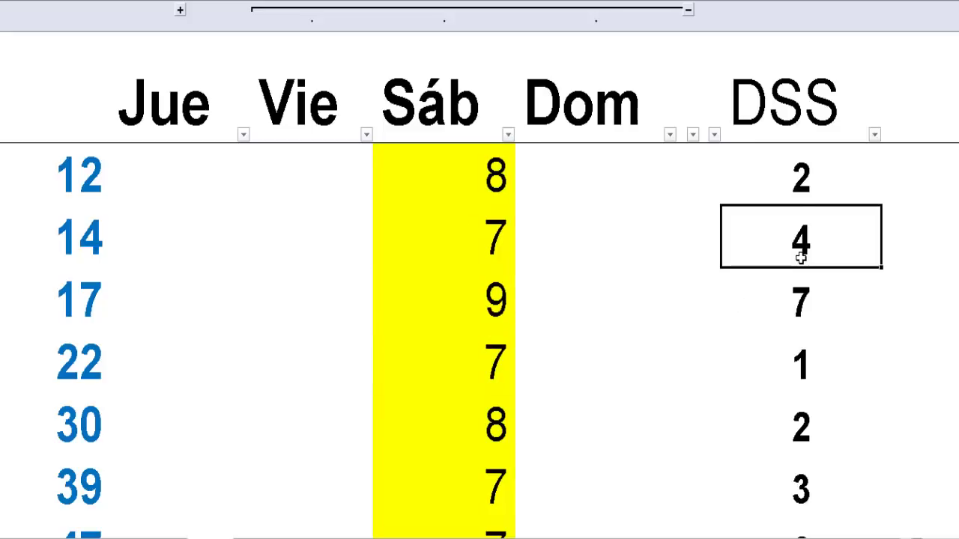
{"action": "left_click", "coordinate": [792, 185]}
{"action": "left_click", "coordinate": [788, 259]}
{"action": "left_click", "coordinate": [788, 328]}
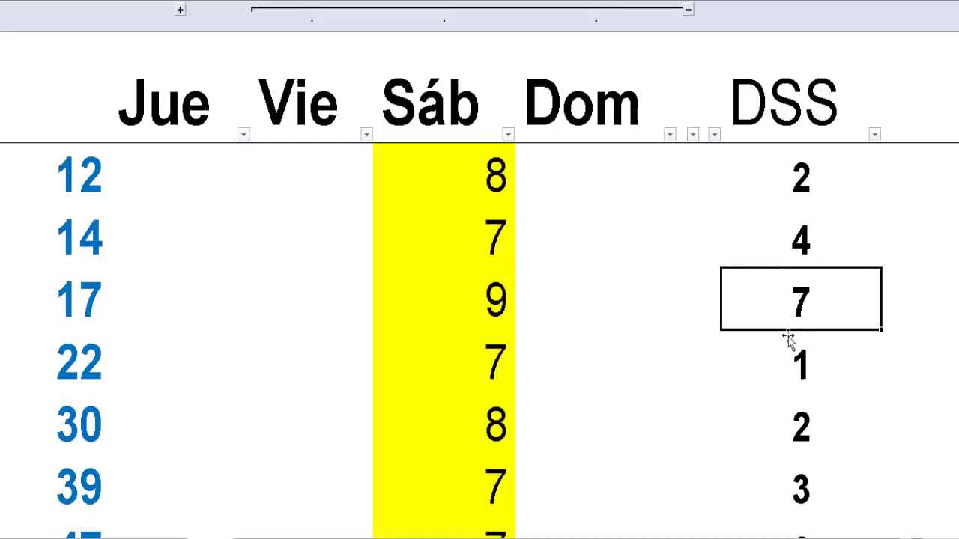
{"action": "left_click", "coordinate": [791, 387]}
{"action": "left_click", "coordinate": [792, 441]}
{"action": "left_click", "coordinate": [796, 485]}
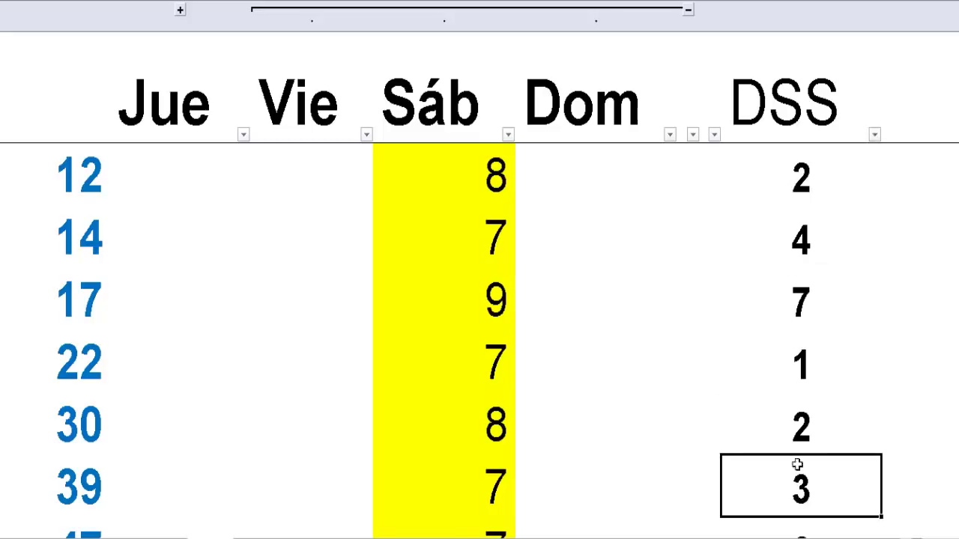
- Go down to the end of the number list and examine the Sáb and DSS values of number 0
{"action": "left_click", "coordinate": [110, 481]}
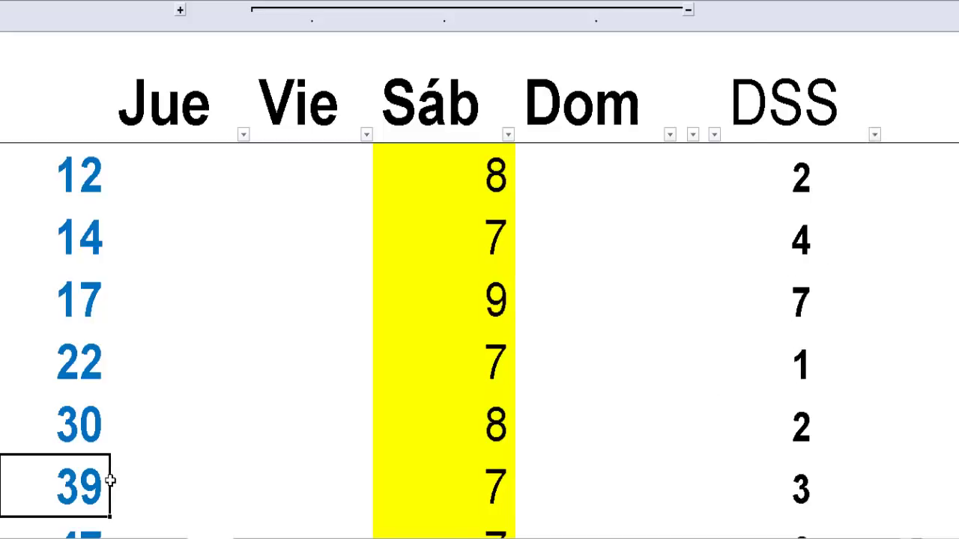
{"action": "key", "text": "Down"}
{"action": "key", "text": "Down"}
{"action": "key", "text": "Down"}
{"action": "key", "text": "Down"}
{"action": "key", "text": "Down"}
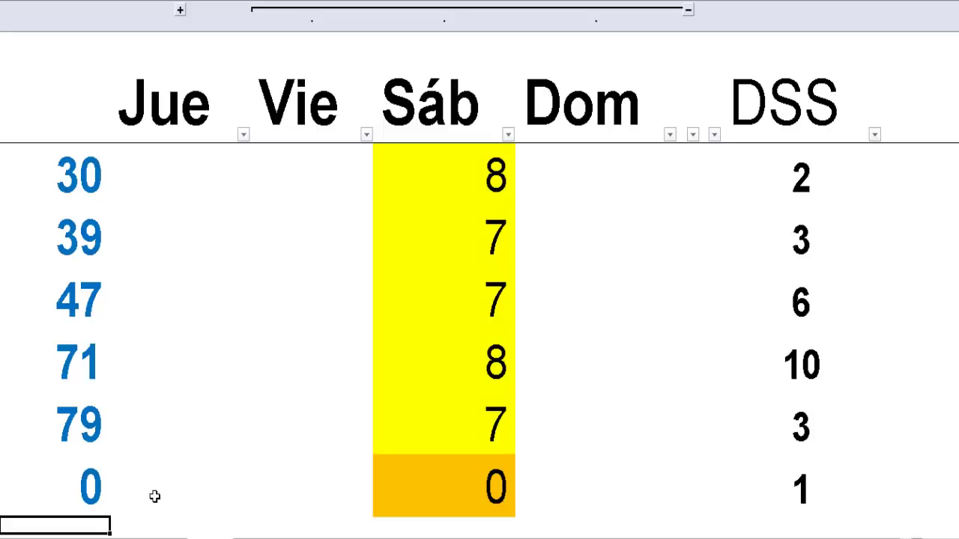
{"action": "left_click", "coordinate": [96, 498]}
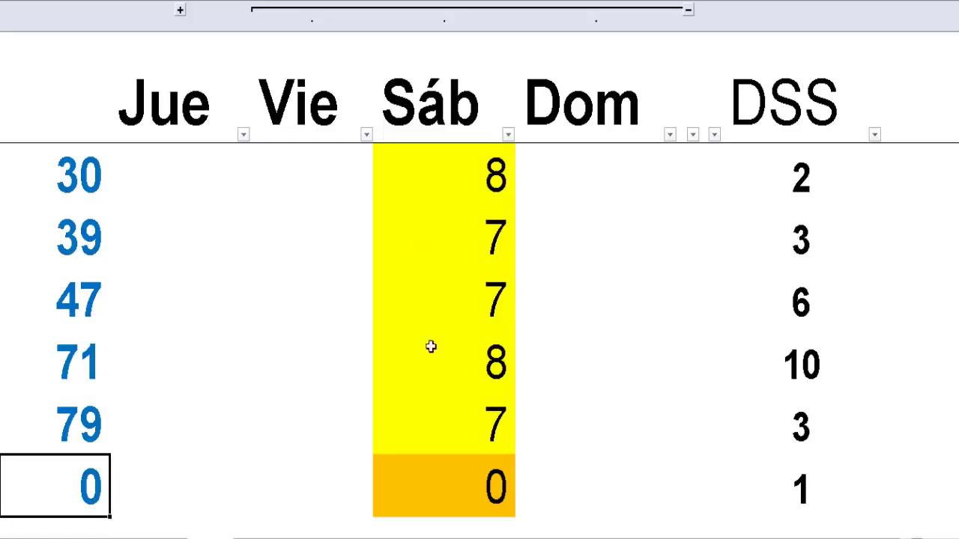
{"action": "left_click", "coordinate": [443, 477]}
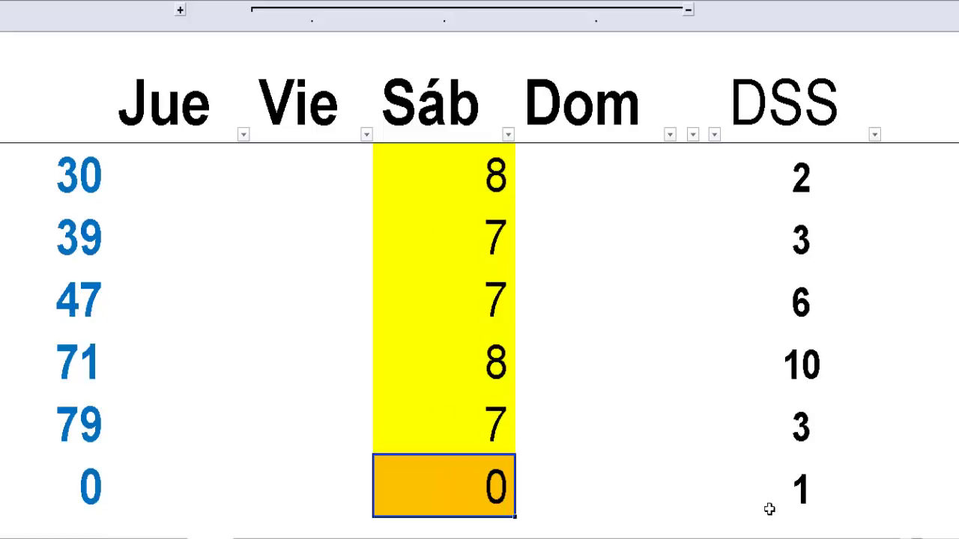
{"action": "left_click", "coordinate": [785, 491]}
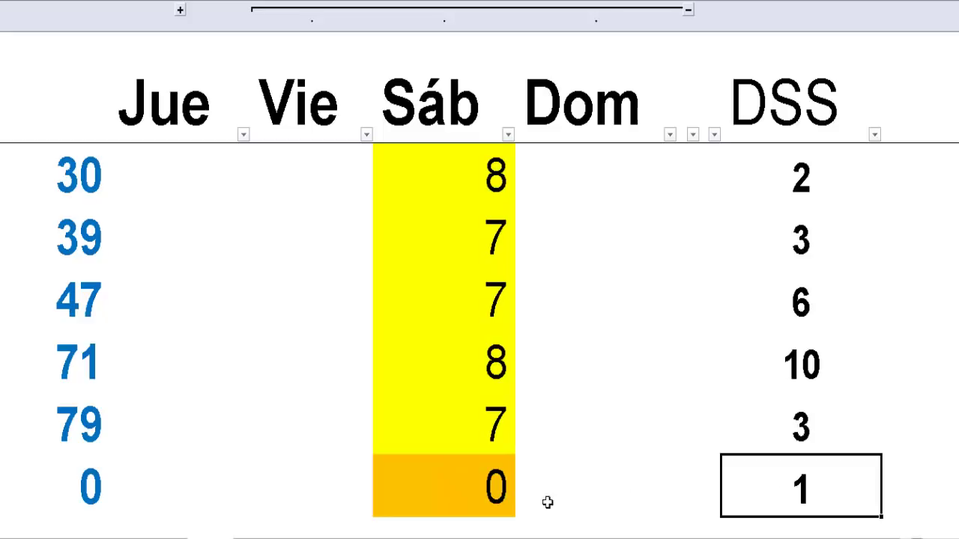
{"action": "left_click", "coordinate": [486, 494]}
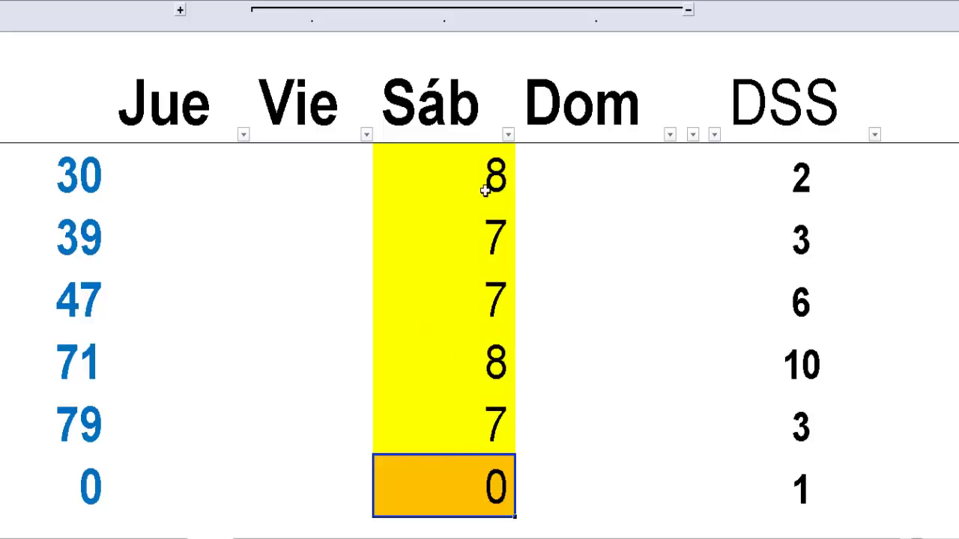
- Review the Sáb counts of the numbers listed above 0, comparing the rows from 30 to 79
{"action": "left_click", "coordinate": [79, 442]}
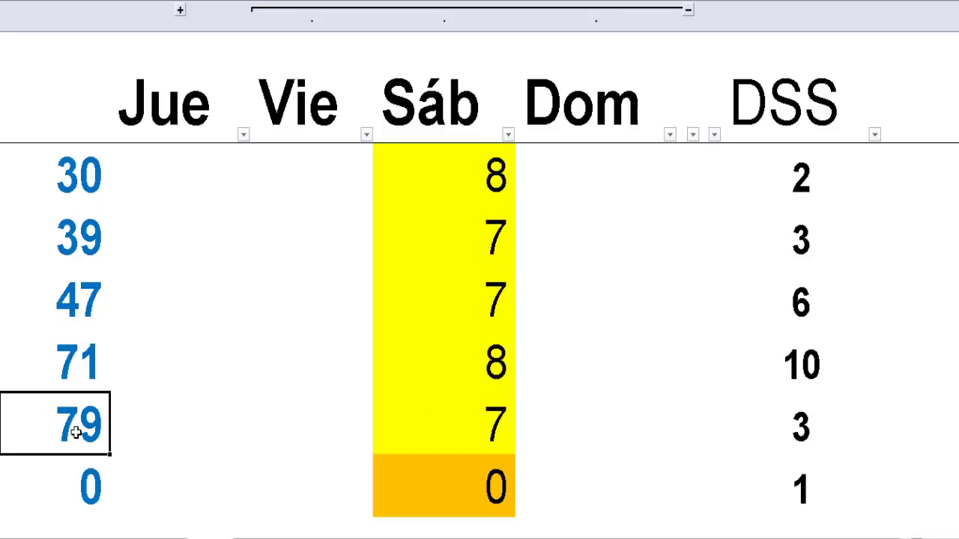
{"action": "left_click", "coordinate": [73, 343]}
{"action": "left_click", "coordinate": [440, 230]}
{"action": "left_click", "coordinate": [436, 308]}
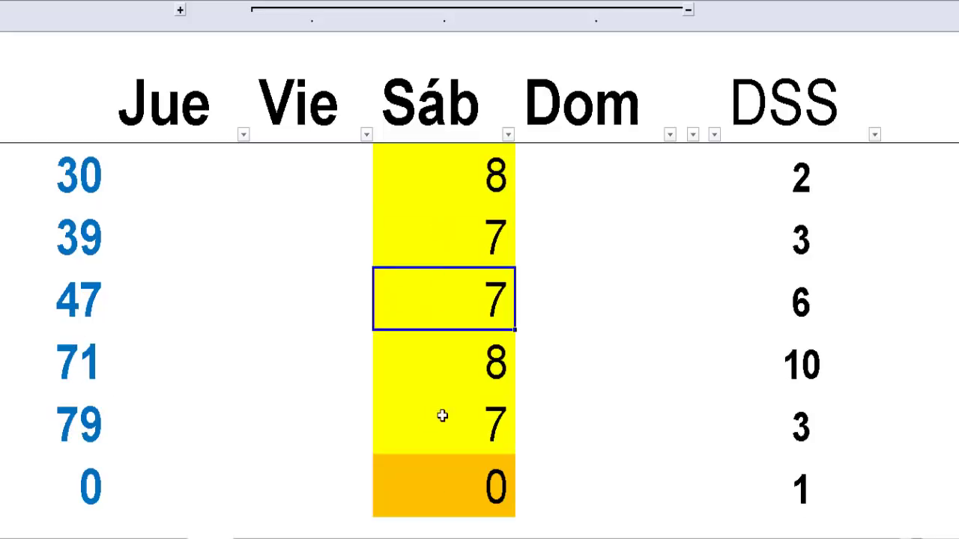
{"action": "left_click", "coordinate": [442, 416]}
{"action": "left_click", "coordinate": [452, 322]}
{"action": "left_click", "coordinate": [460, 217]}
{"action": "left_click", "coordinate": [456, 343]}
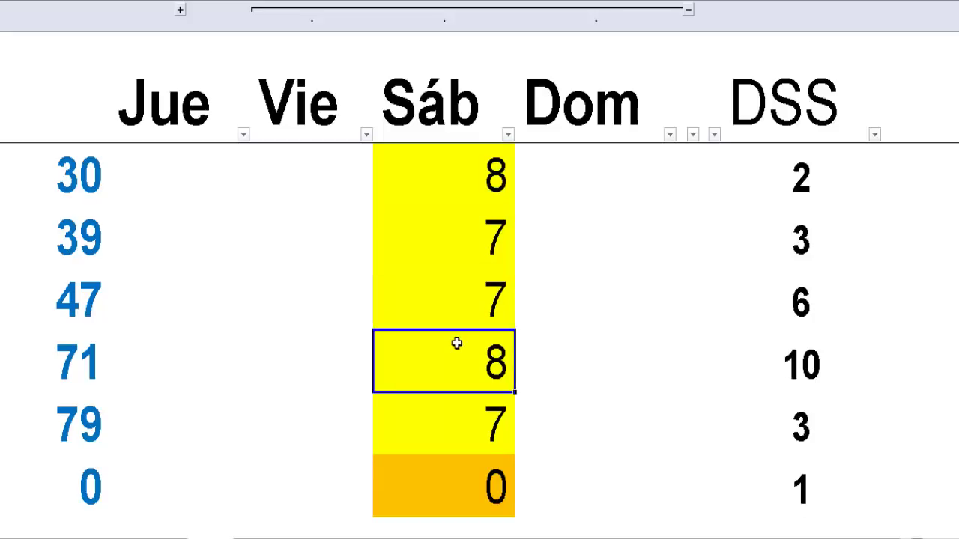
{"action": "left_click", "coordinate": [472, 280]}
{"action": "left_click", "coordinate": [466, 196]}
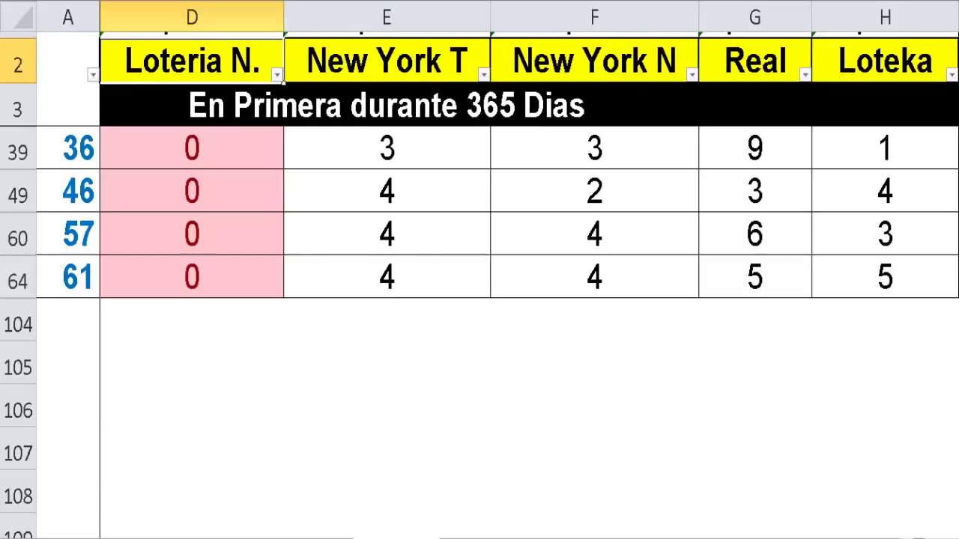
- Set the workbook's calculation option to Manual
{"action": "left_click", "coordinate": [913, 50]}
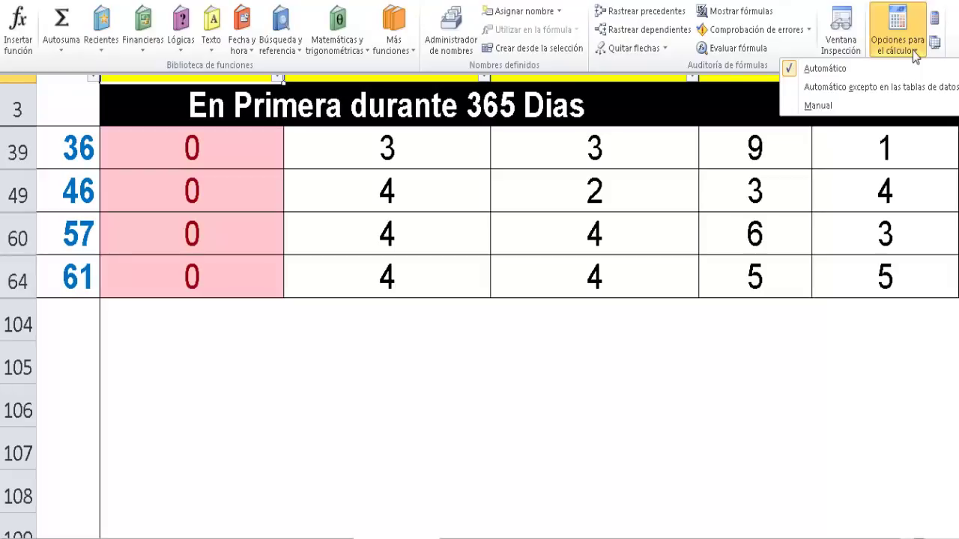
{"action": "left_click", "coordinate": [890, 110]}
{"action": "left_click", "coordinate": [233, 320]}
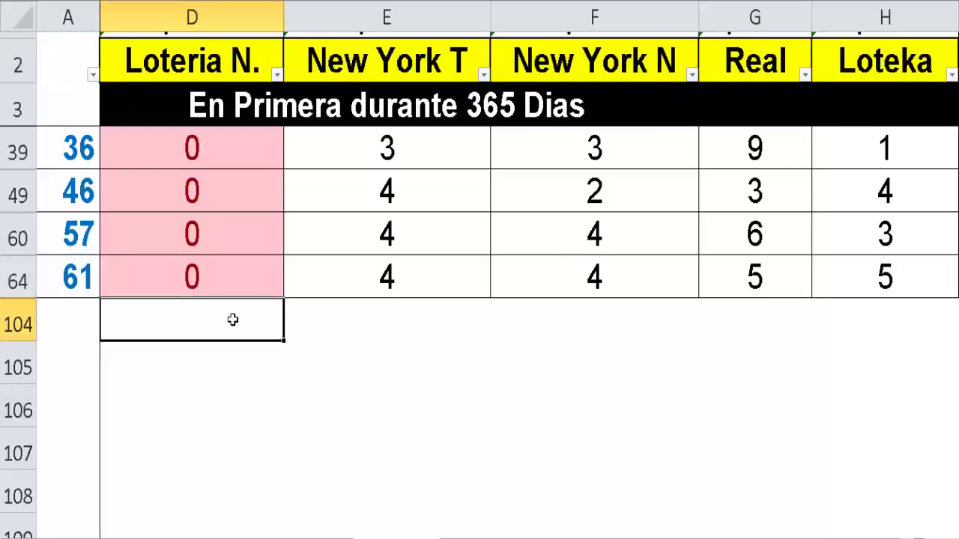
- Filter the 365-day first-place table to the numbers with 0 hits, for Leidsa and for Gana+ in turn
{"action": "key", "text": "Left"}
{"action": "key", "text": "Left"}
{"action": "key", "text": "Left"}
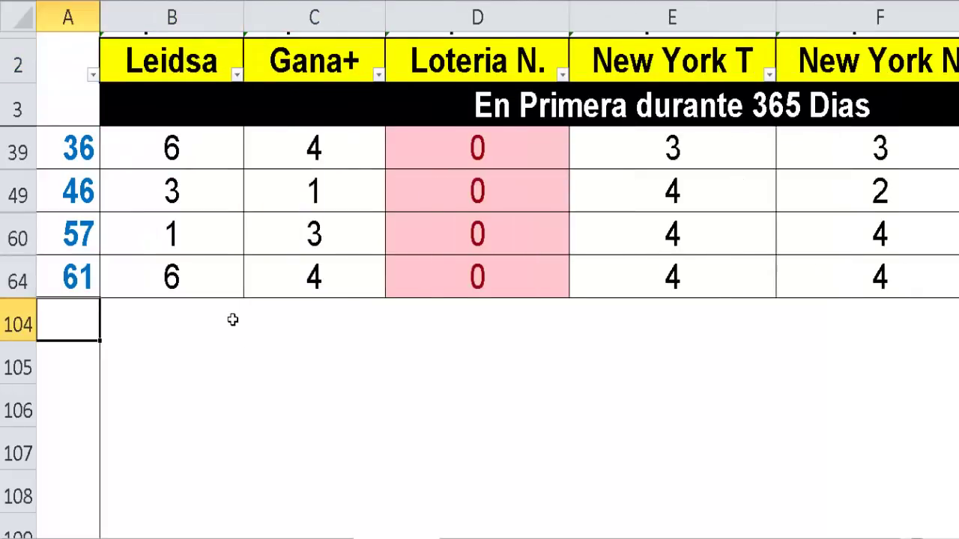
{"action": "key", "text": "ctrl+alt+l"}
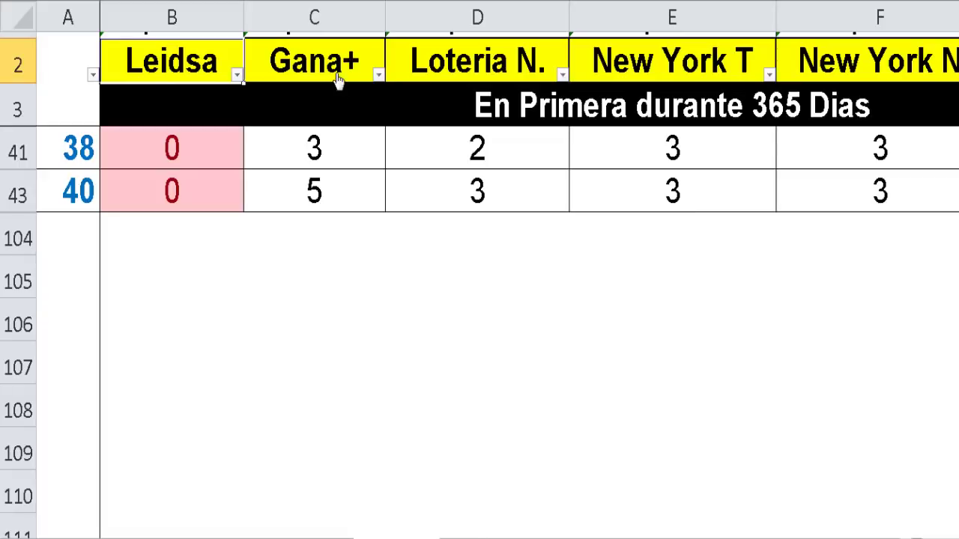
{"action": "left_click", "coordinate": [315, 74]}
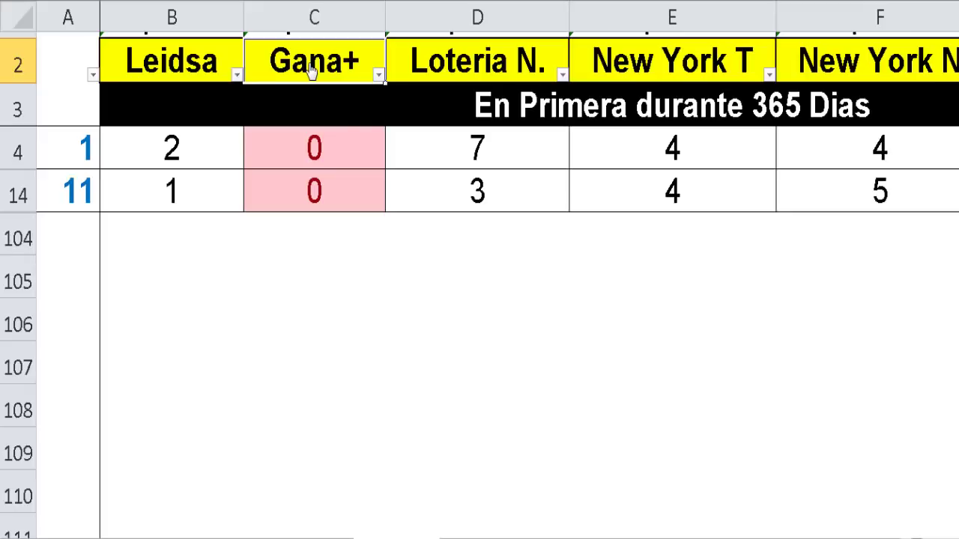
- Filter the first-place table to the numbers with 0 hits, alternating between Loteria N. and New York T
{"action": "left_click", "coordinate": [482, 66]}
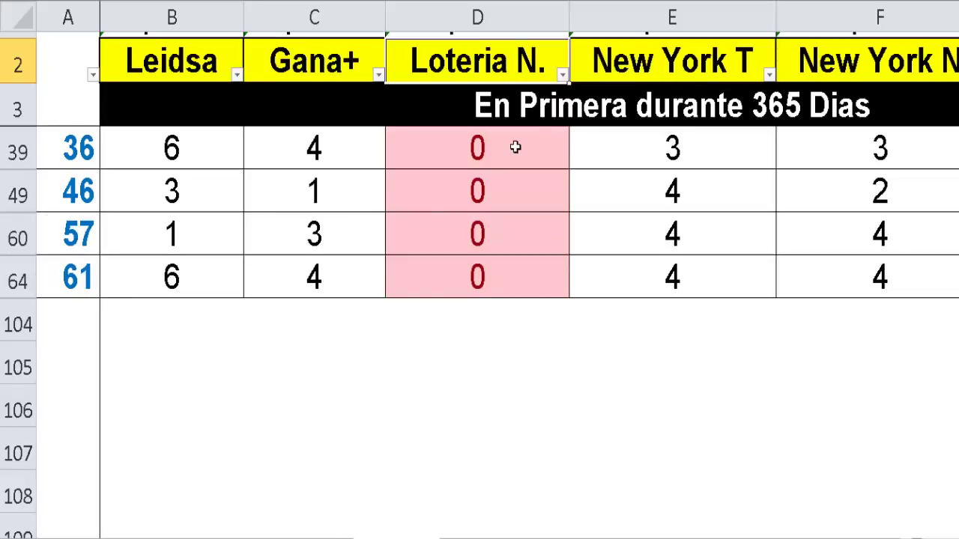
{"action": "left_click", "coordinate": [700, 66]}
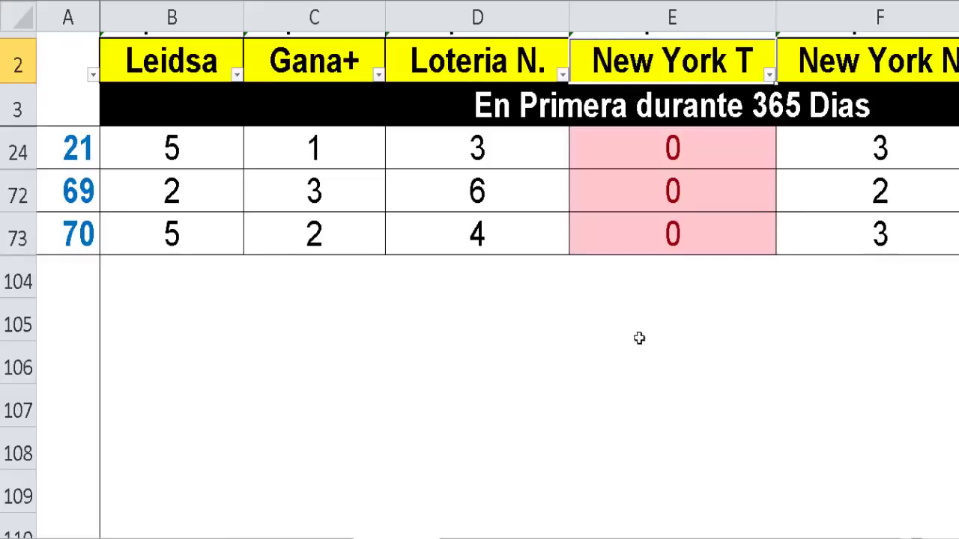
{"action": "left_click", "coordinate": [470, 69]}
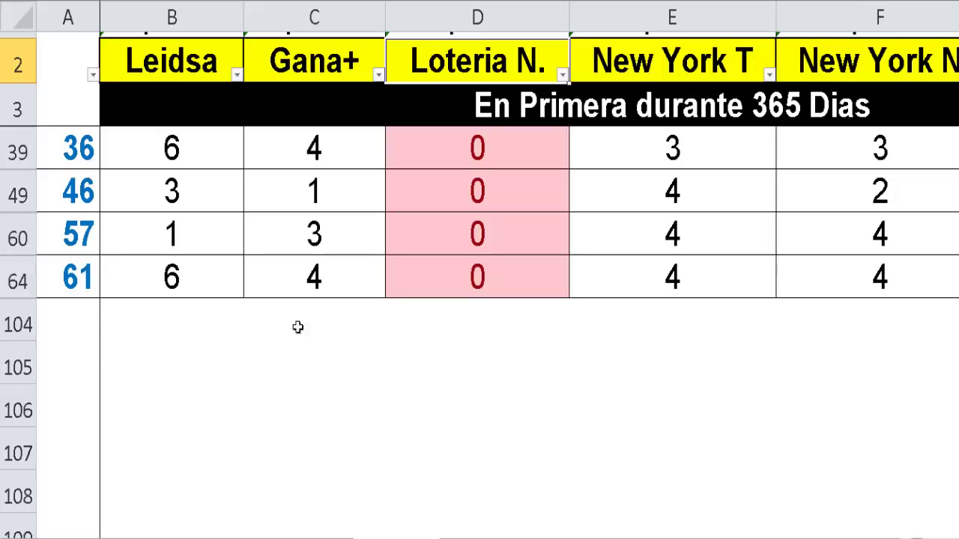
{"action": "left_click", "coordinate": [652, 68]}
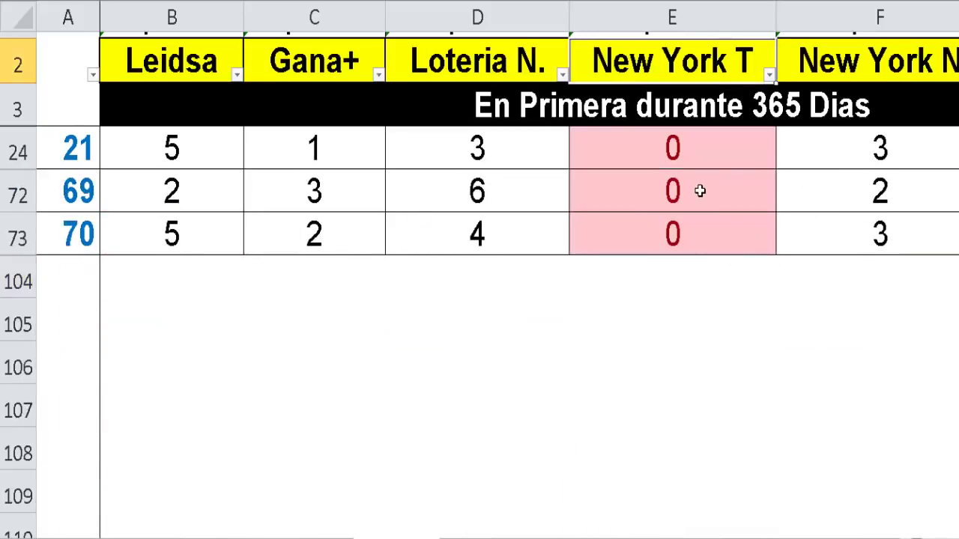
- Filter the first-place table to the numbers with 0 hits for New York N, Real and Loteka in turn
{"action": "left_click", "coordinate": [860, 66]}
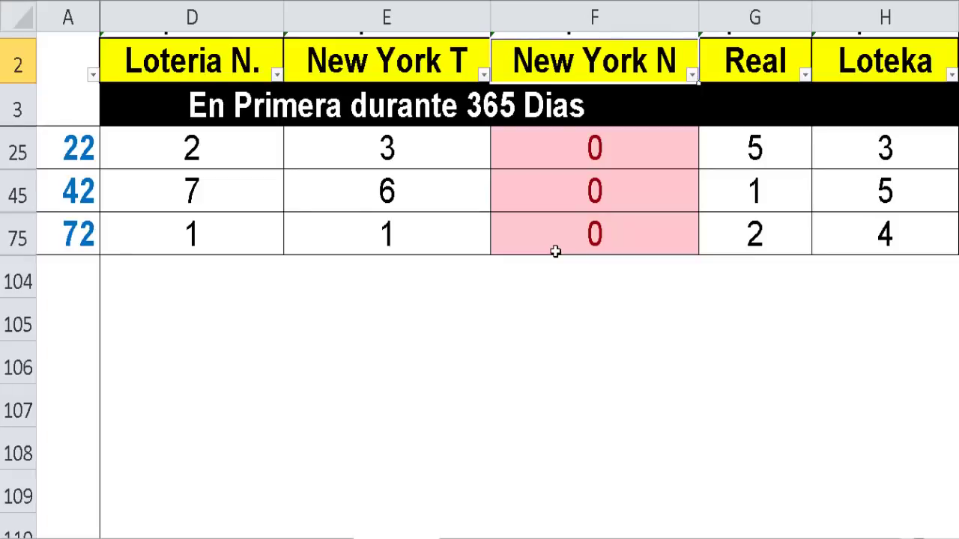
{"action": "left_click", "coordinate": [760, 71]}
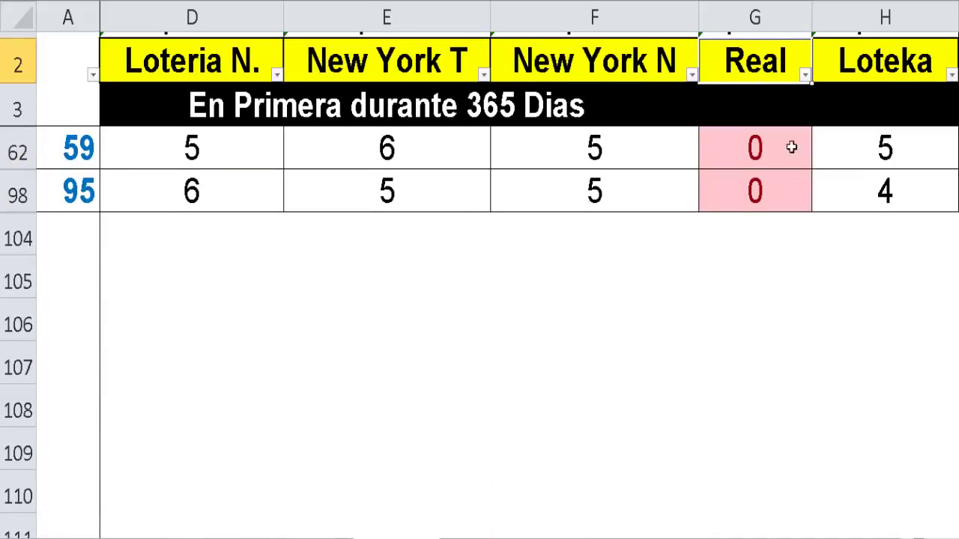
{"action": "left_click", "coordinate": [869, 66]}
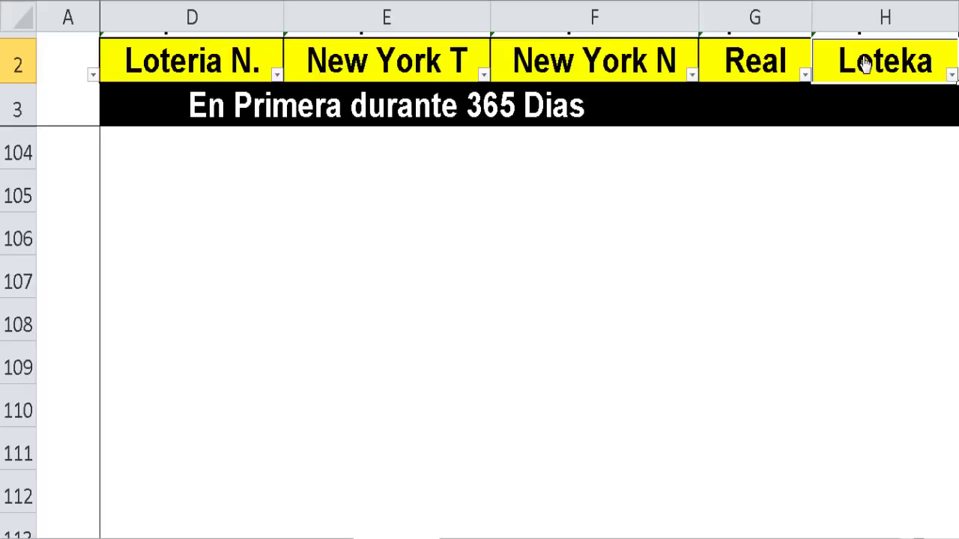
{"action": "left_click", "coordinate": [717, 208]}
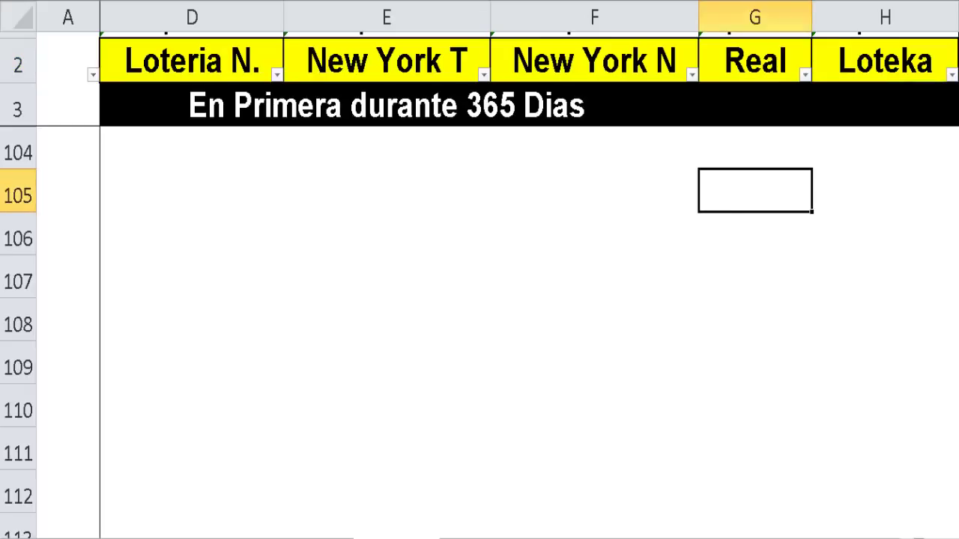
{"action": "left_click", "coordinate": [866, 461]}
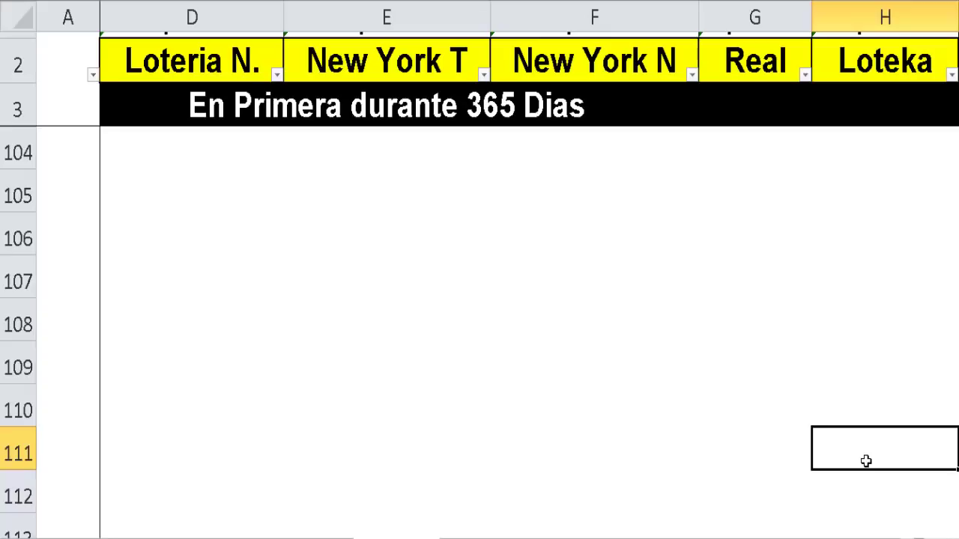
{"action": "key", "text": "Right"}
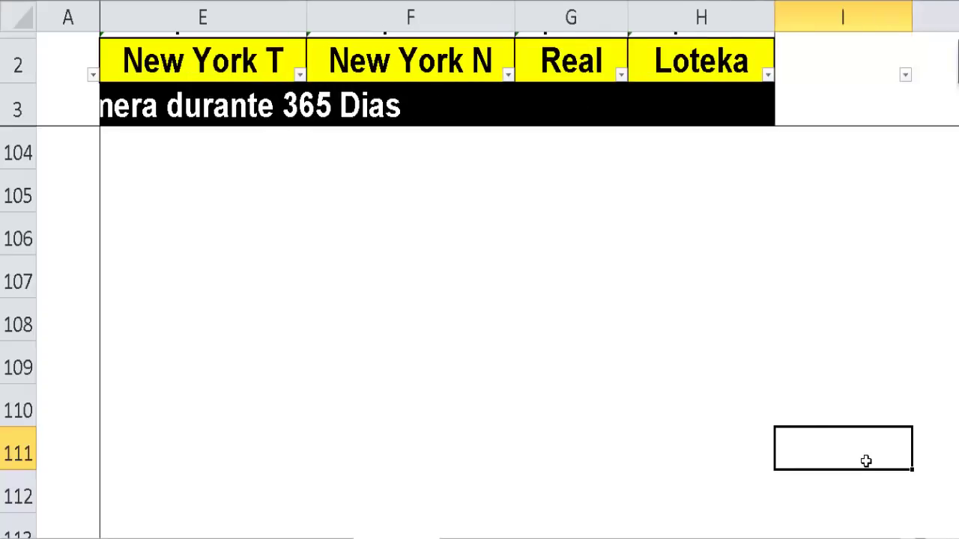
- Unhide all the rows of the first-place table sheet
{"action": "key", "text": "Right"}
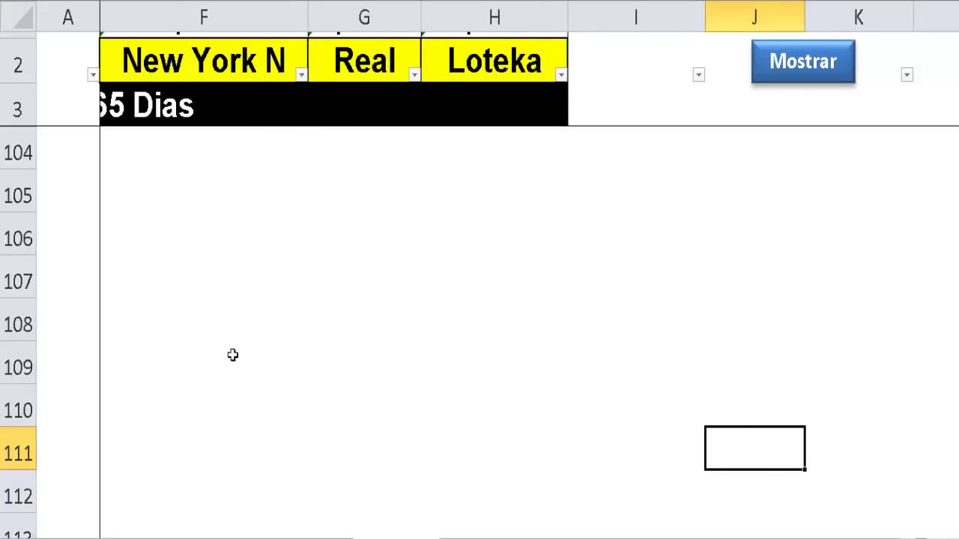
{"action": "left_click", "coordinate": [190, 323]}
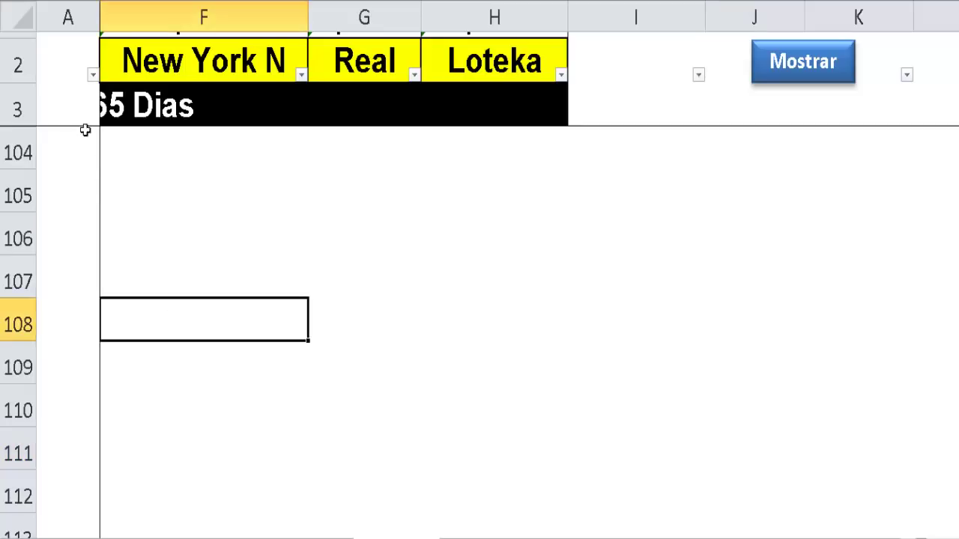
{"action": "left_click", "coordinate": [32, 28]}
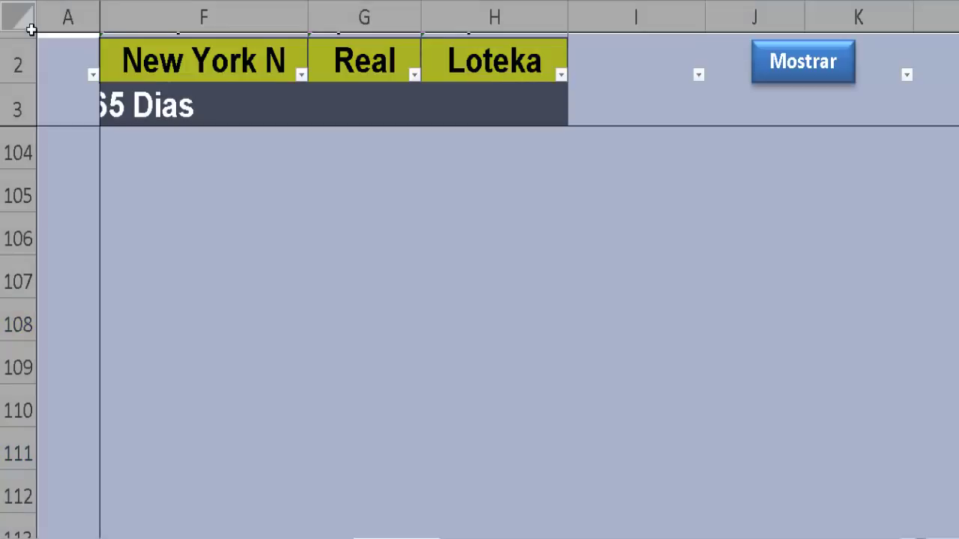
{"action": "right_click", "coordinate": [30, 163]}
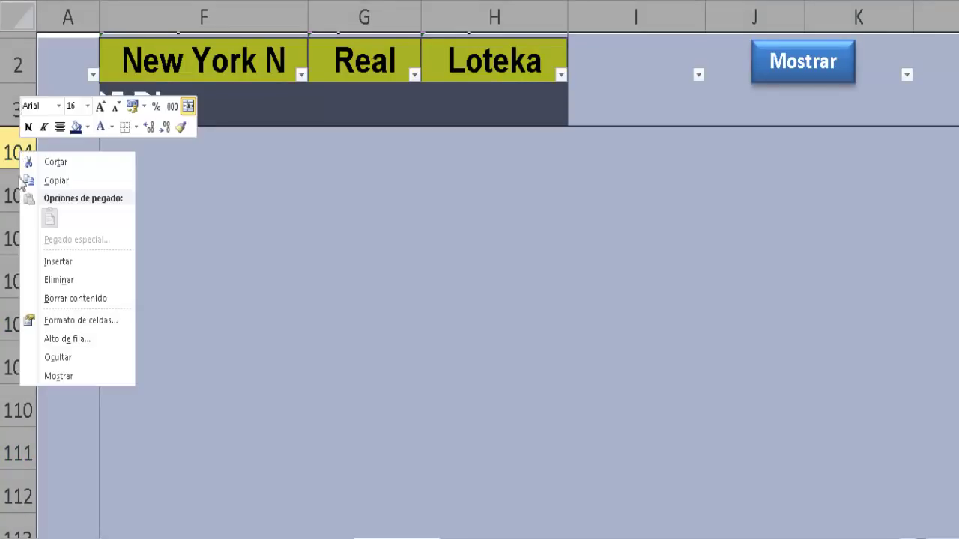
{"action": "left_click", "coordinate": [81, 375]}
- Filter column K of the first-place table to values greater than 40 and check the values for numbers 45 and 47
{"action": "left_click", "coordinate": [907, 75]}
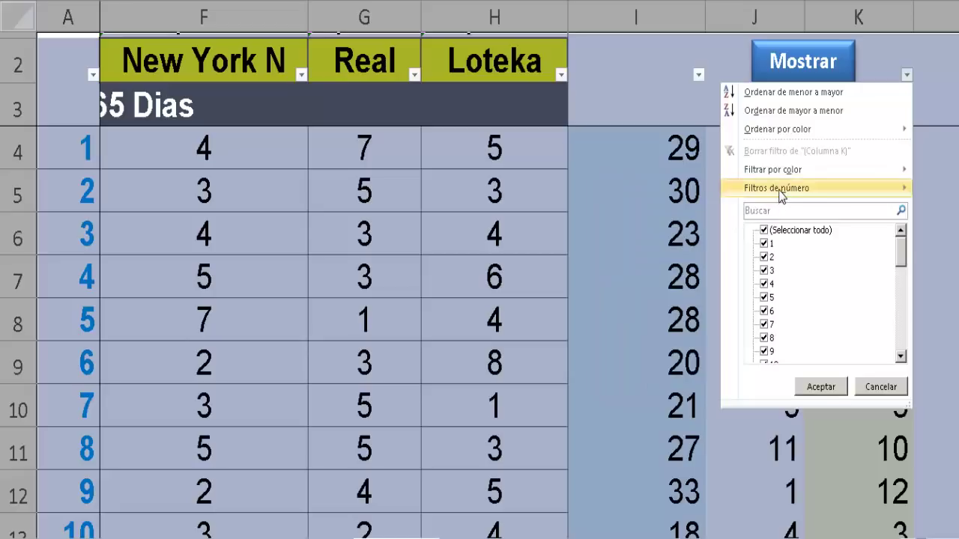
{"action": "mouse_move", "coordinate": [725, 189]}
{"action": "left_click", "coordinate": [685, 229]}
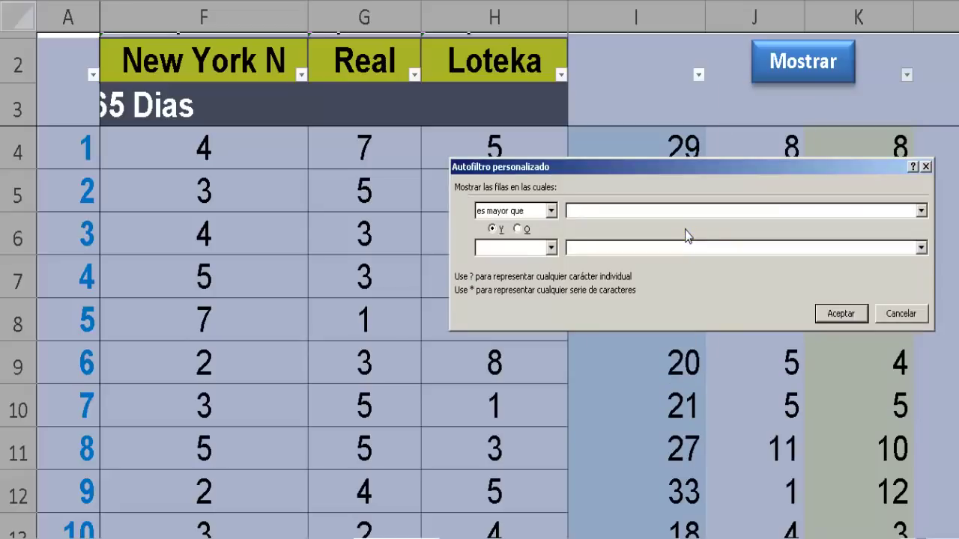
{"action": "type", "text": "40"}
{"action": "key", "text": "Return"}
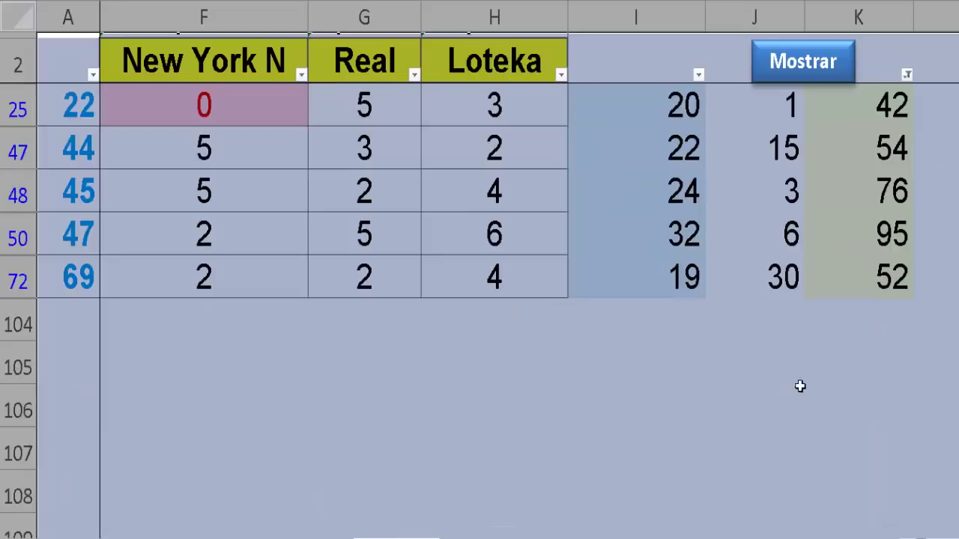
{"action": "left_click", "coordinate": [890, 229]}
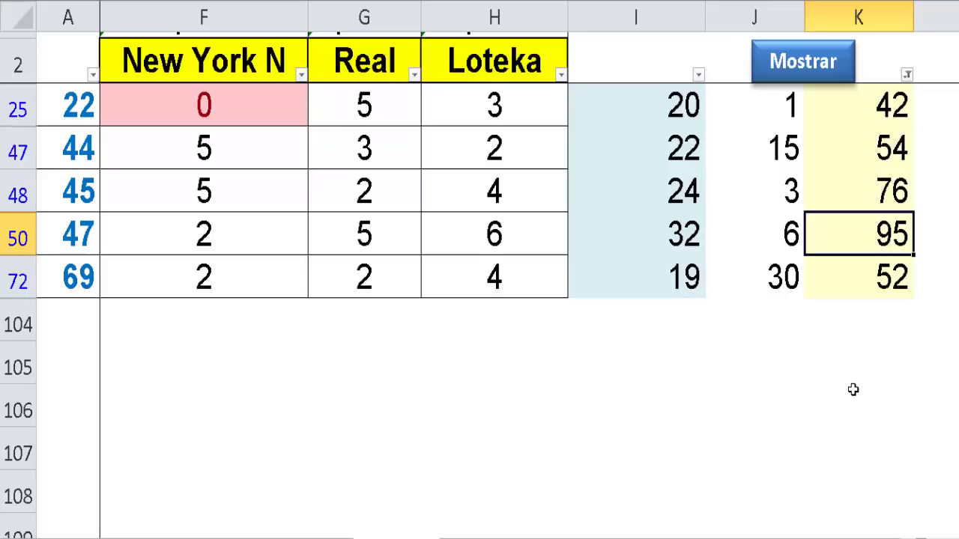
{"action": "left_click", "coordinate": [895, 196]}
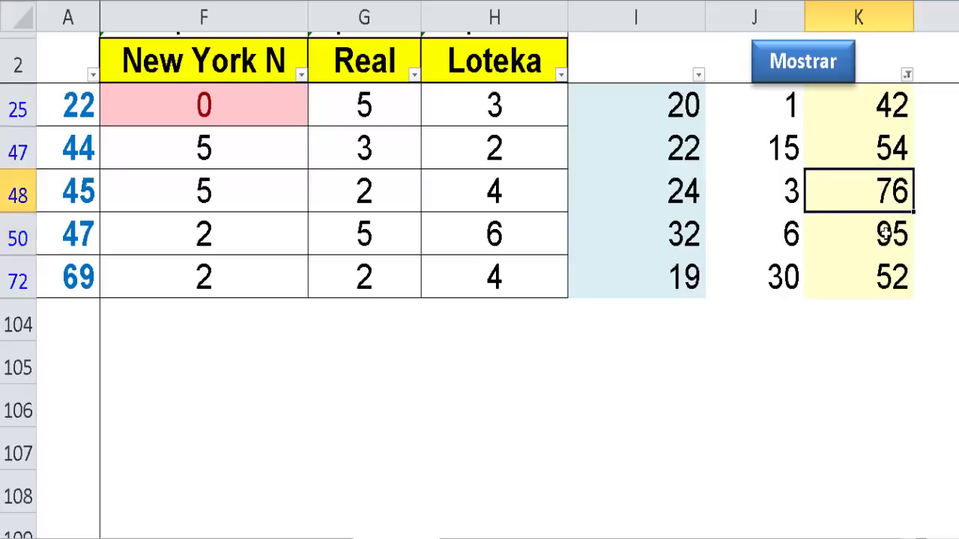
{"action": "left_click", "coordinate": [885, 234]}
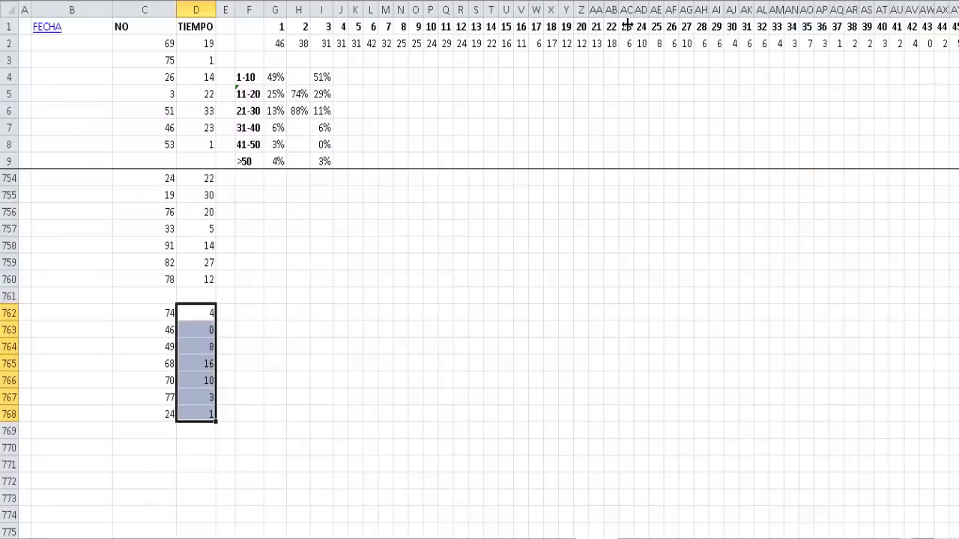
- On the sheet with the NO and TIEMPO columns, examine the frequency row for intervals up to 100, especially interval 97
{"action": "left_click", "coordinate": [625, 76]}
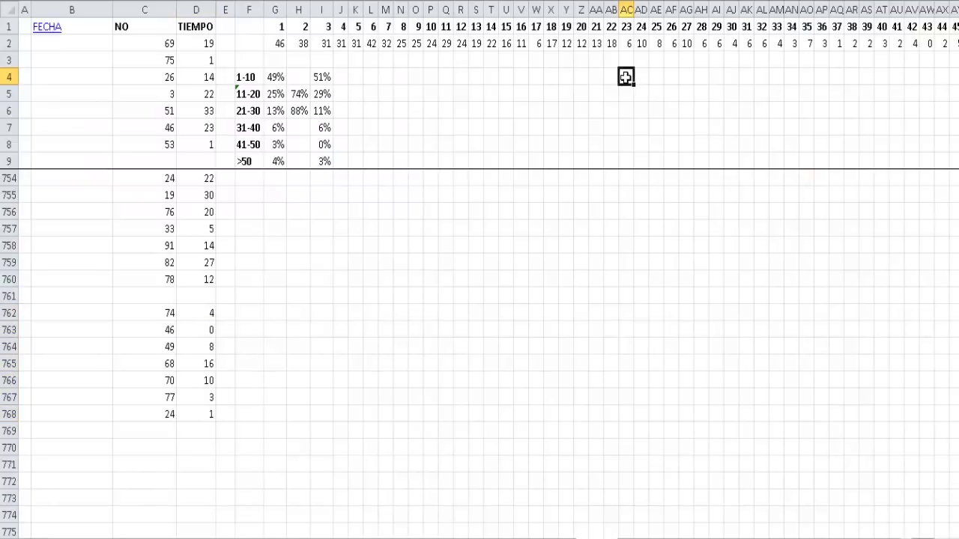
{"action": "key", "text": "Up"}
{"action": "key", "text": "Up"}
{"action": "key", "text": "Up"}
{"action": "key", "text": "Right"}
{"action": "key", "text": "ctrl+Right"}
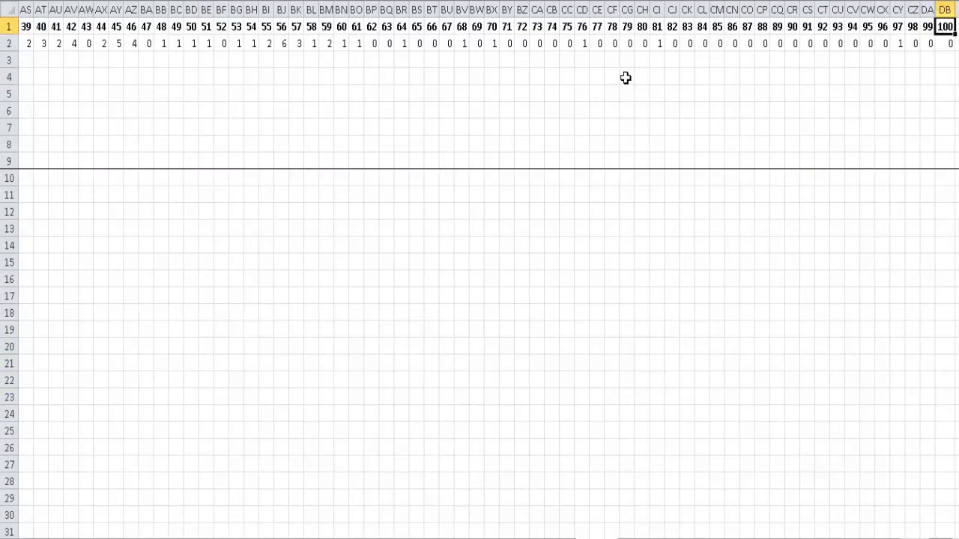
{"action": "key", "text": "Left"}
{"action": "key", "text": "Left"}
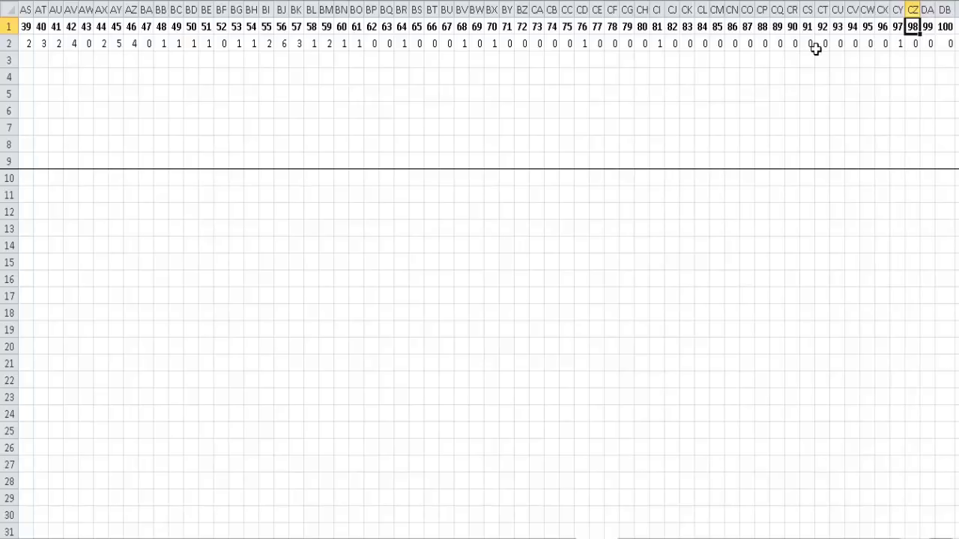
{"action": "left_click", "coordinate": [897, 43]}
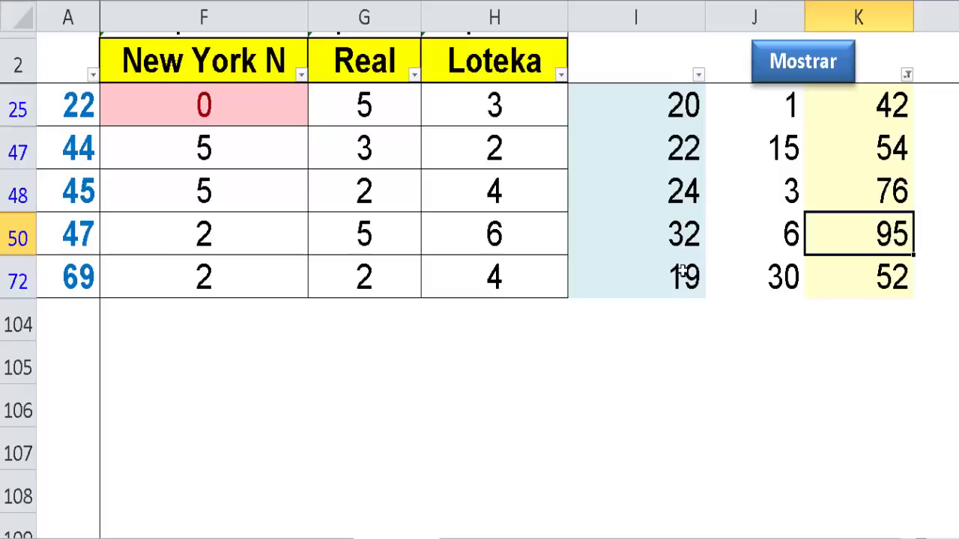
- Return to the filtered first-place table and compare the column K values of numbers 45 and 47
{"action": "left_click", "coordinate": [867, 200]}
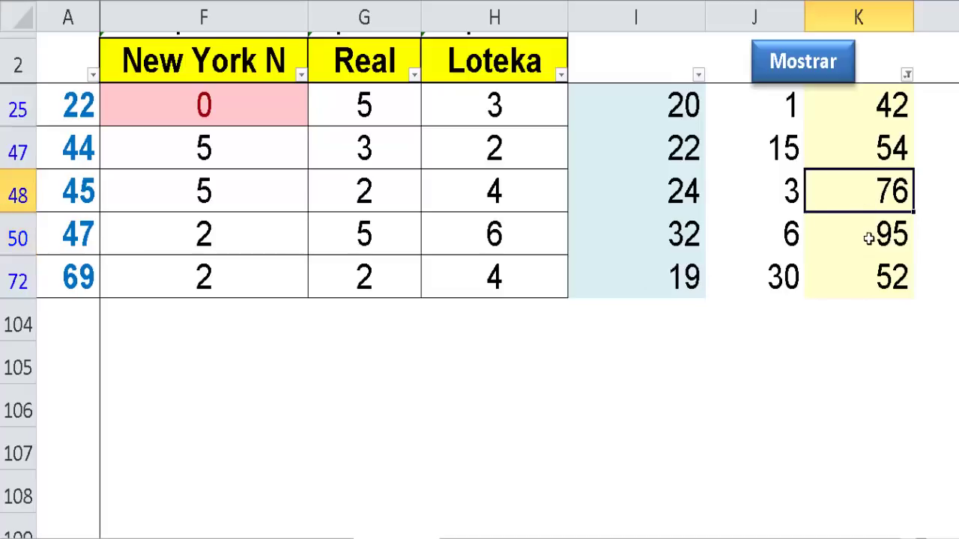
{"action": "left_click", "coordinate": [861, 237]}
{"action": "left_click", "coordinate": [863, 204]}
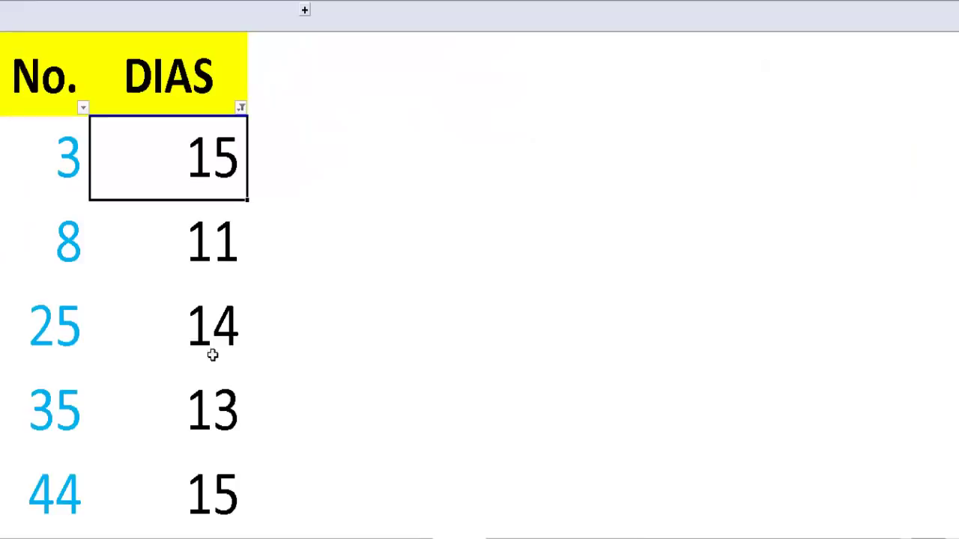
- Switch to the filtered No. and DIAS list and review its entries from number 3 down to number 90
{"action": "left_click", "coordinate": [48, 197]}
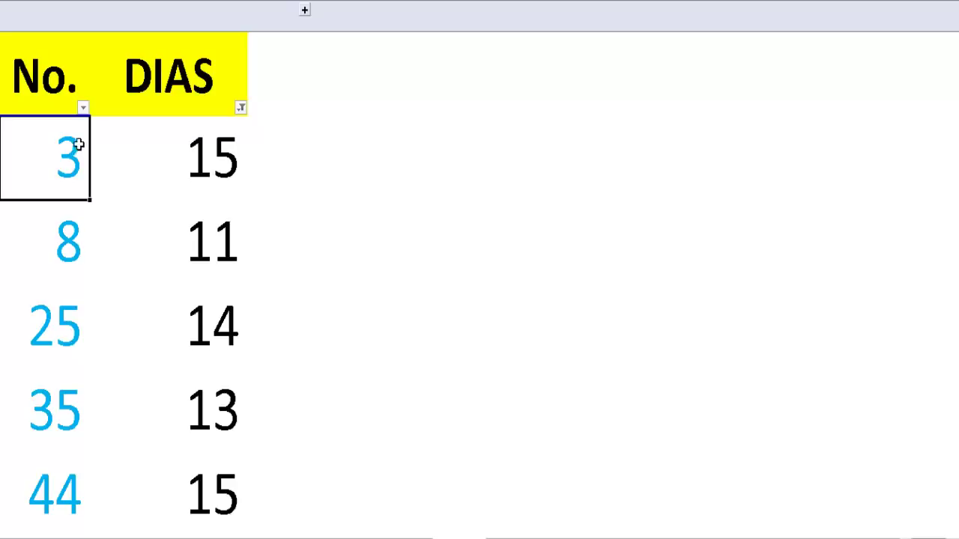
{"action": "left_click", "coordinate": [192, 160]}
{"action": "left_click", "coordinate": [78, 316]}
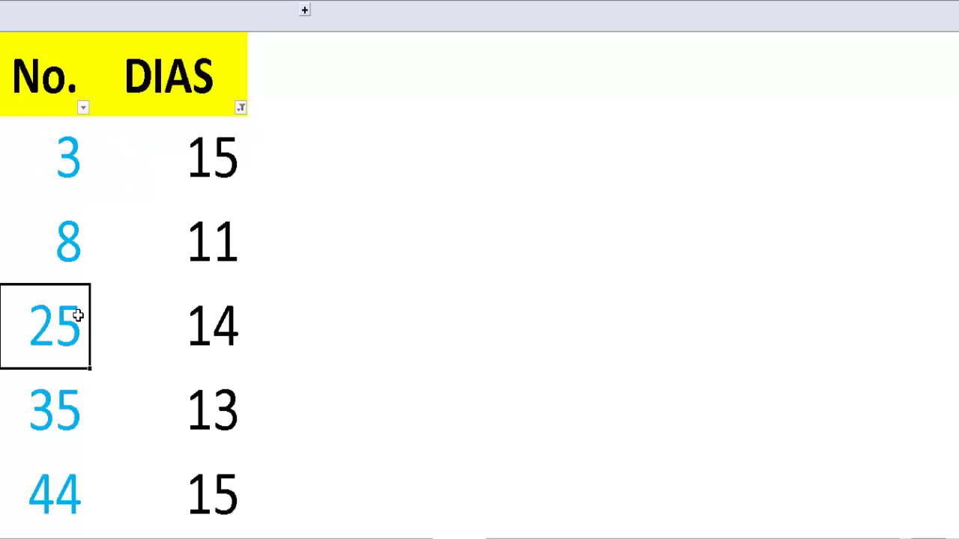
{"action": "key", "text": "Down"}
{"action": "key", "text": "Down"}
{"action": "key", "text": "Down"}
{"action": "key", "text": "Down"}
{"action": "key", "text": "Down"}
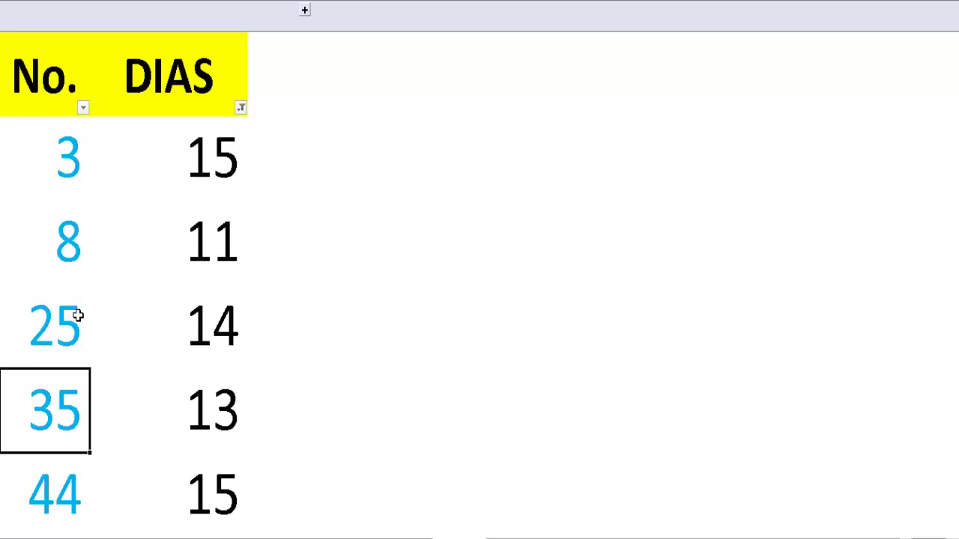
{"action": "key", "text": "Down"}
{"action": "key", "text": "Down"}
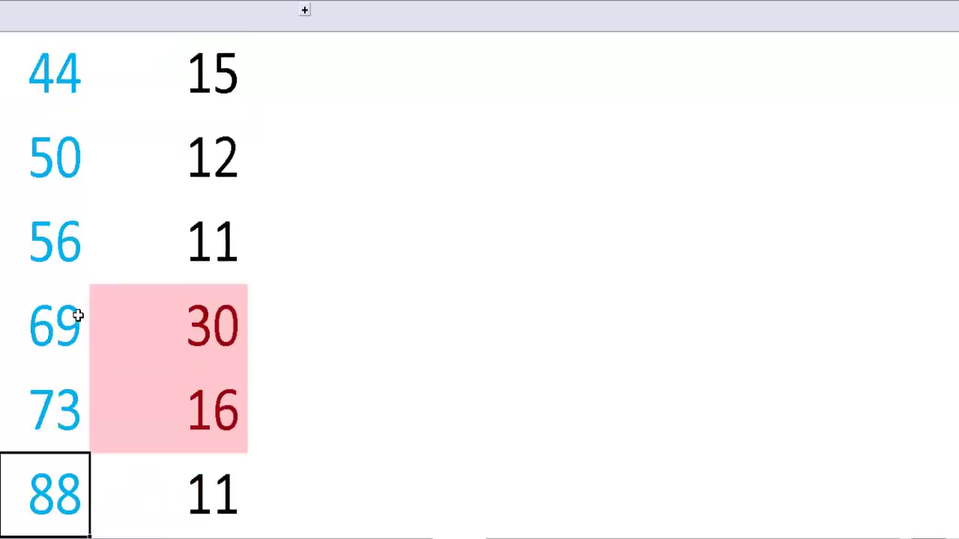
{"action": "key", "text": "Down"}
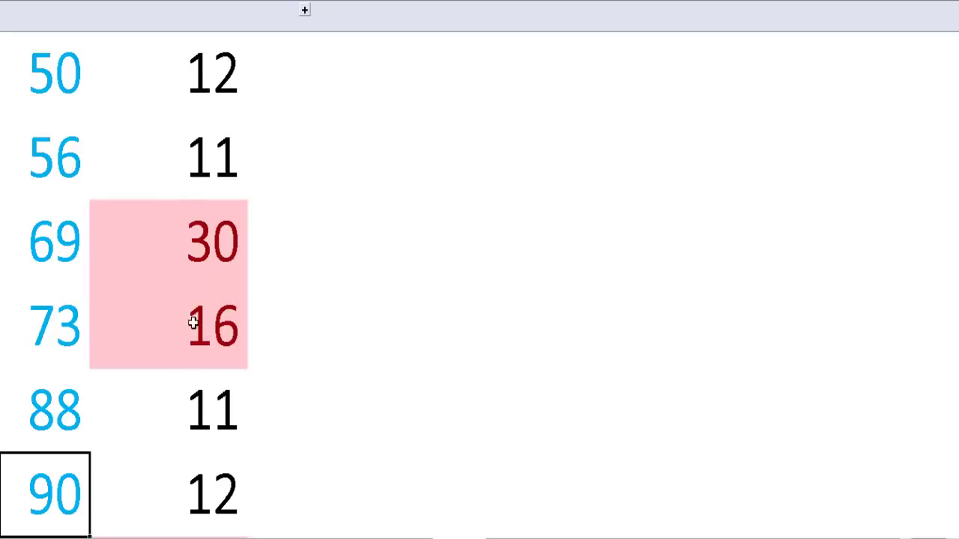
- Check the DIAS values of numbers 69, 73 and 88
{"action": "left_click", "coordinate": [192, 256]}
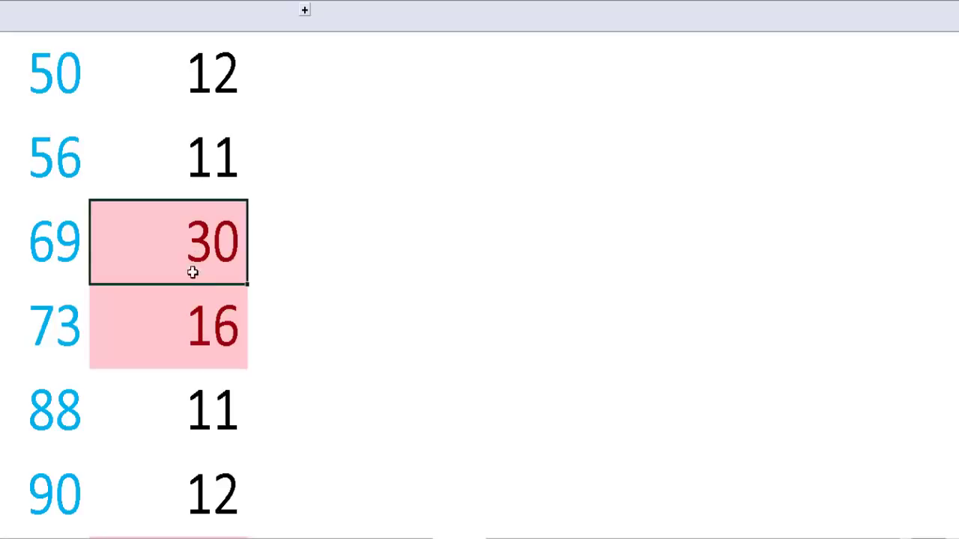
{"action": "left_click", "coordinate": [190, 316]}
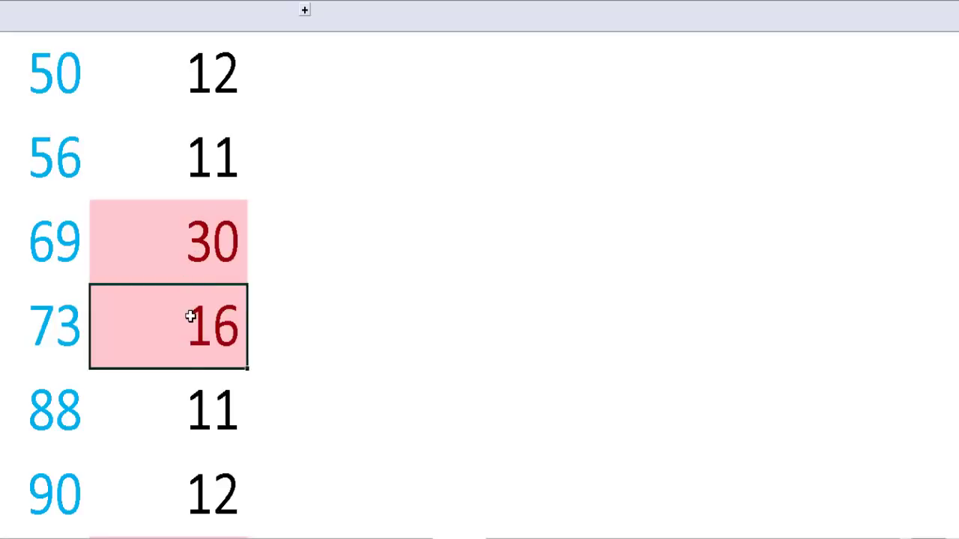
{"action": "left_click", "coordinate": [190, 369]}
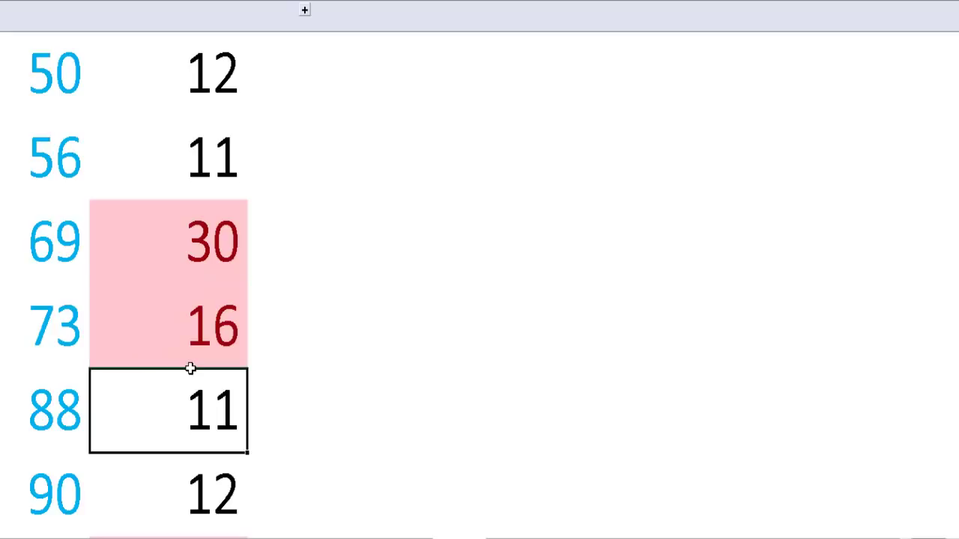